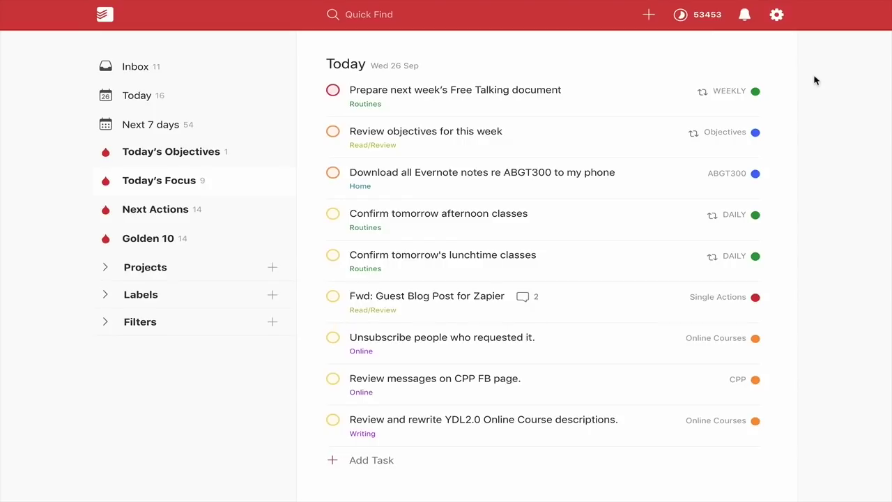
# Step: Set Todoist's theme to Dark with Sync theme off, then close settings
pyautogui.click(777, 16)
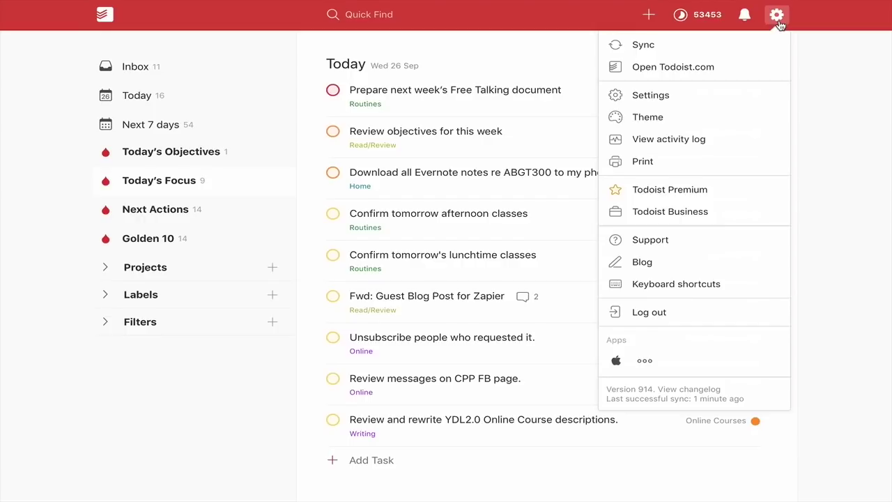
pyautogui.click(652, 122)
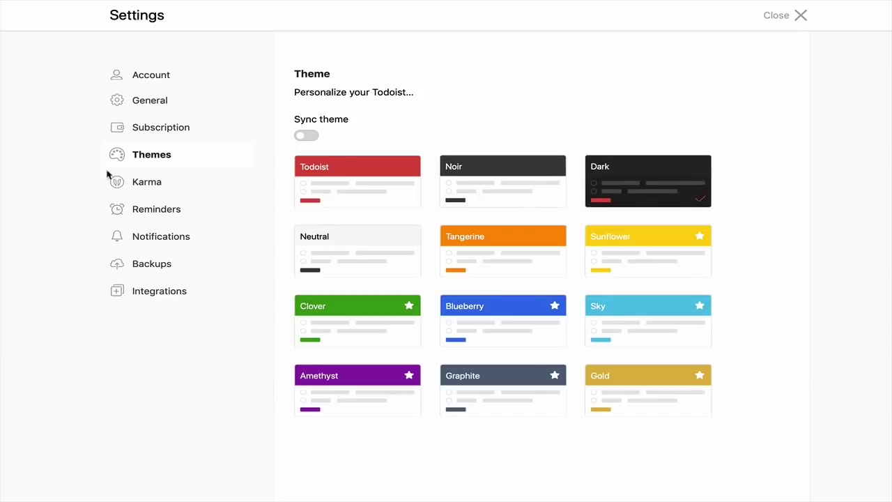
pyautogui.click(793, 21)
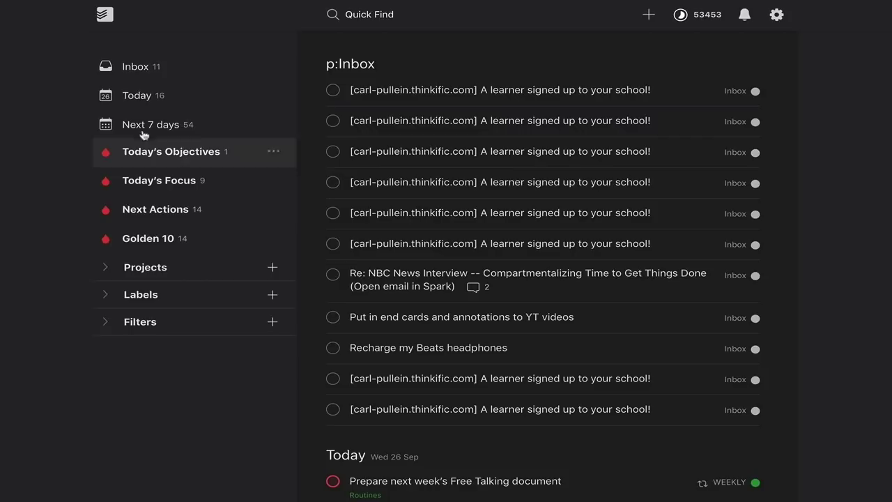
# Step: Show the nine Wed 26 Sep tasks in the Today's Focus filter
pyautogui.click(159, 181)
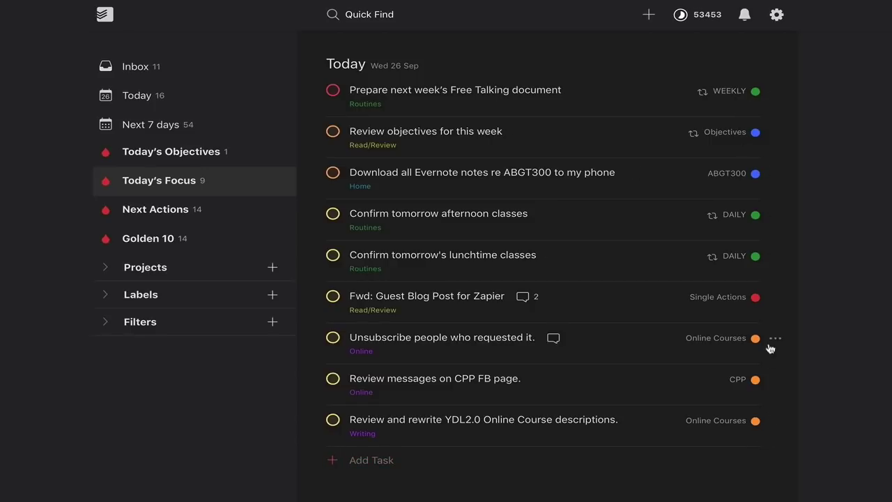
# Step: Expand Projects, view the AREAS OF FOCUS project, then return to Today's Focus
pyautogui.click(105, 272)
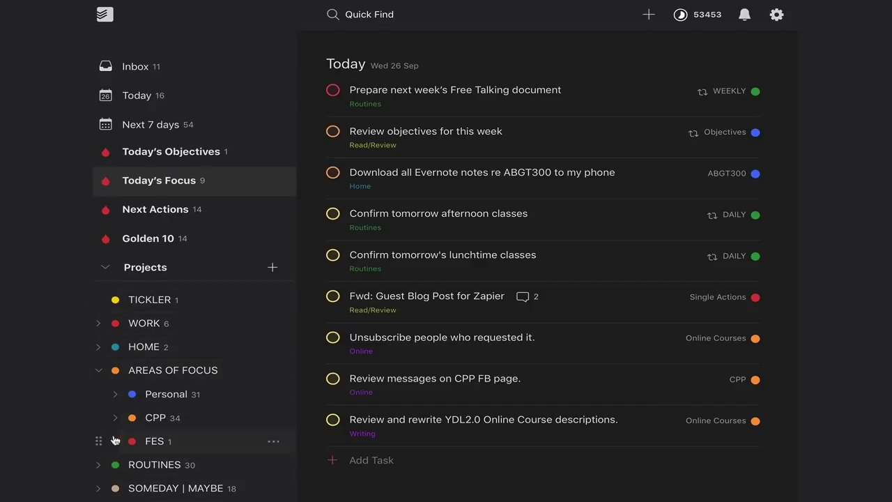
pyautogui.scroll(-1, 115, 441)
pyautogui.scroll(-1, 115, 441)
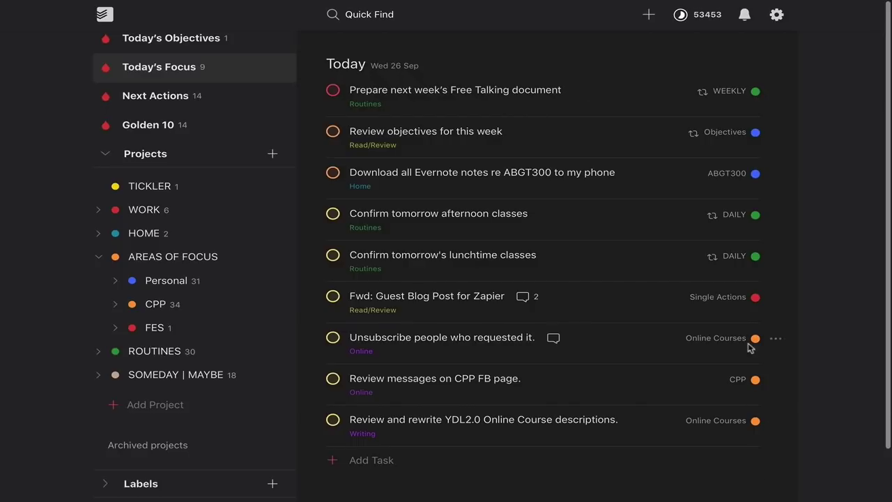
pyautogui.click(99, 259)
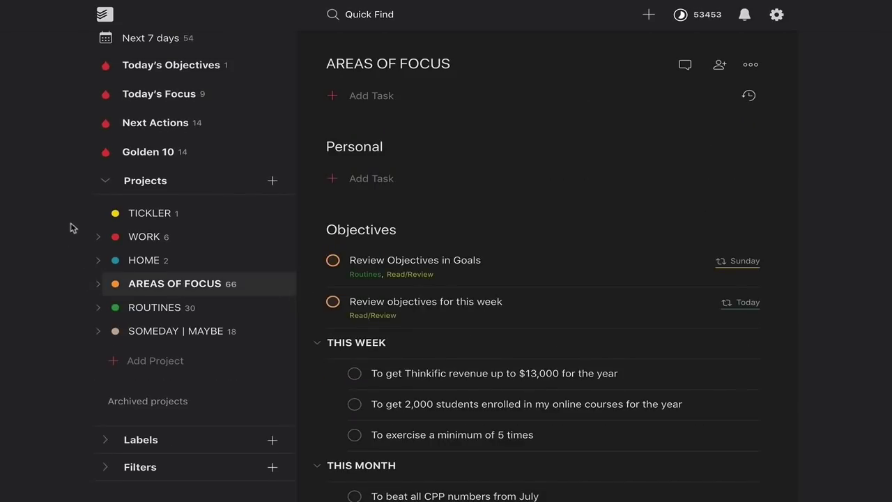
pyautogui.click(145, 103)
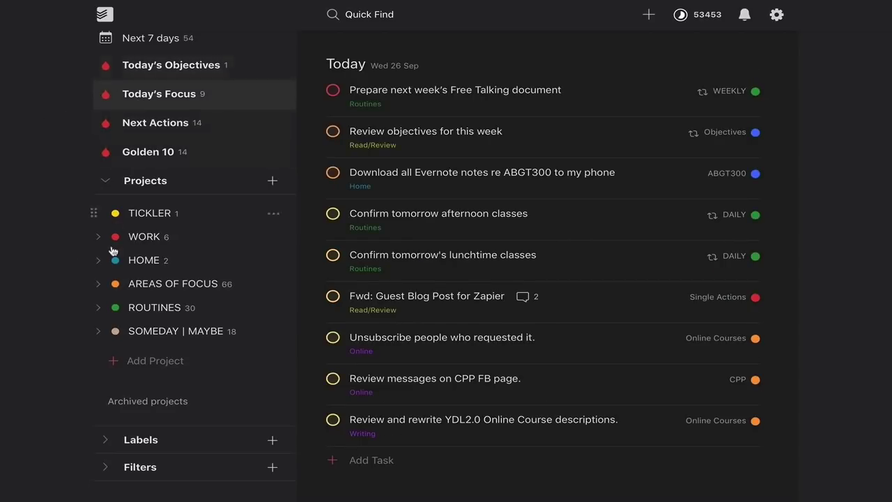
# Step: Collapse Projects and expand the Filters list in the sidebar
pyautogui.click(105, 182)
pyautogui.scroll(-1, 64, 251)
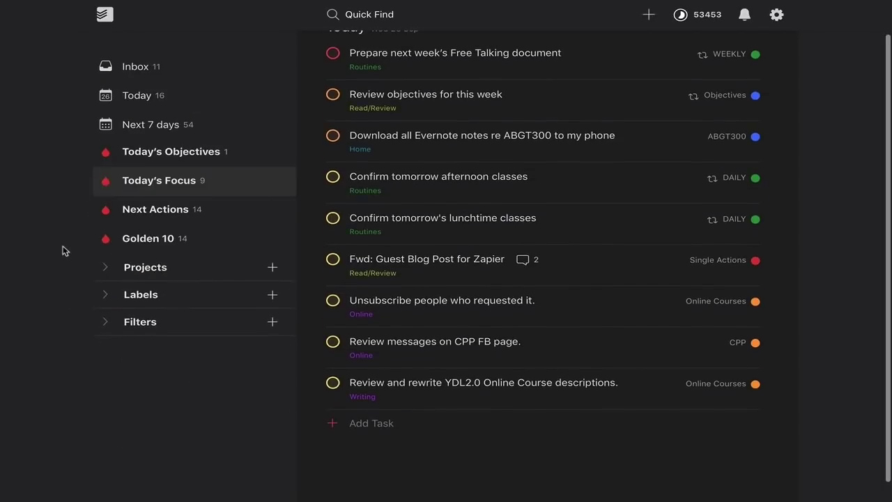
pyautogui.click(106, 324)
pyautogui.scroll(-1, 66, 324)
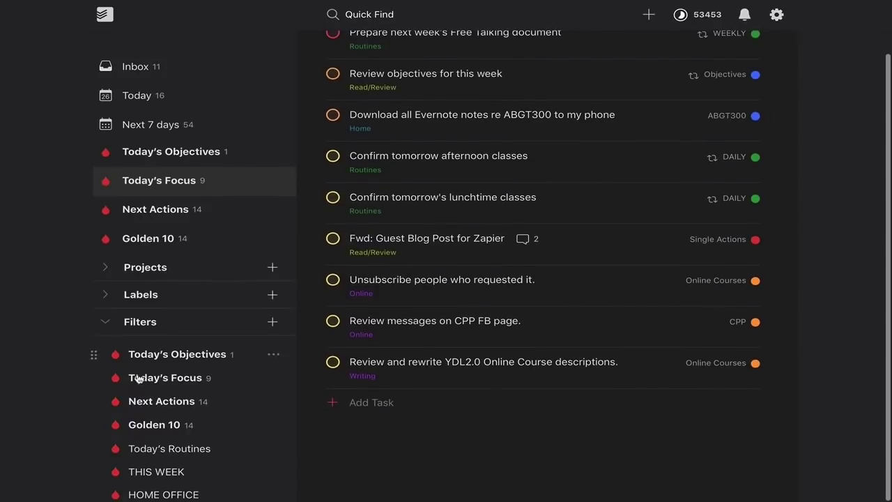
pyautogui.scroll(-1, 152, 385)
pyautogui.scroll(-5, 152, 386)
pyautogui.scroll(4, 152, 386)
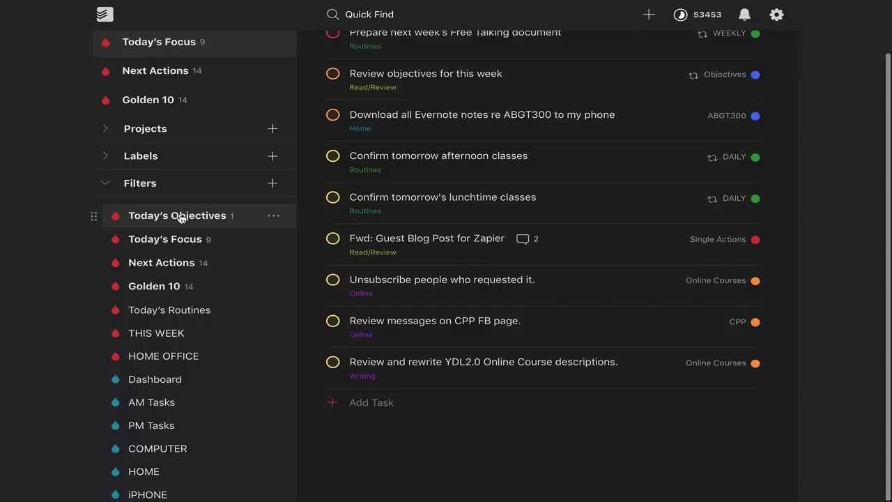
# Step: Change the Today's Focus filter's colour from red to orange and save it
pyautogui.click(272, 239)
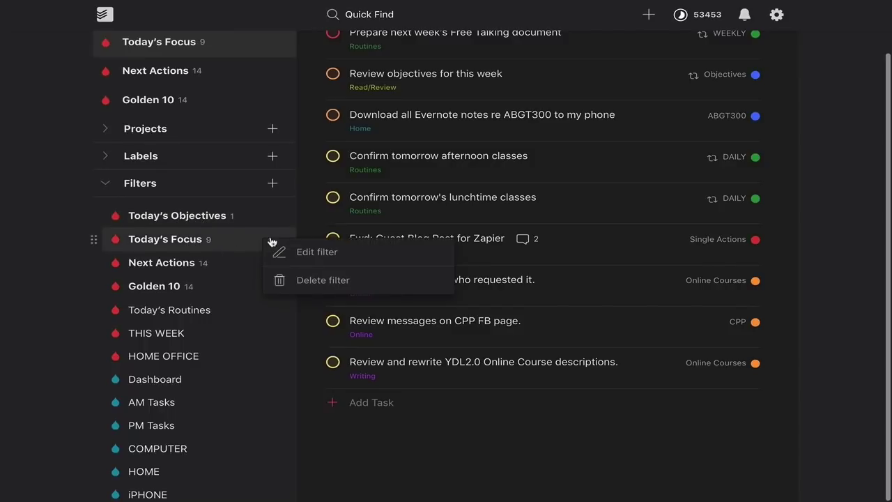
pyautogui.click(311, 257)
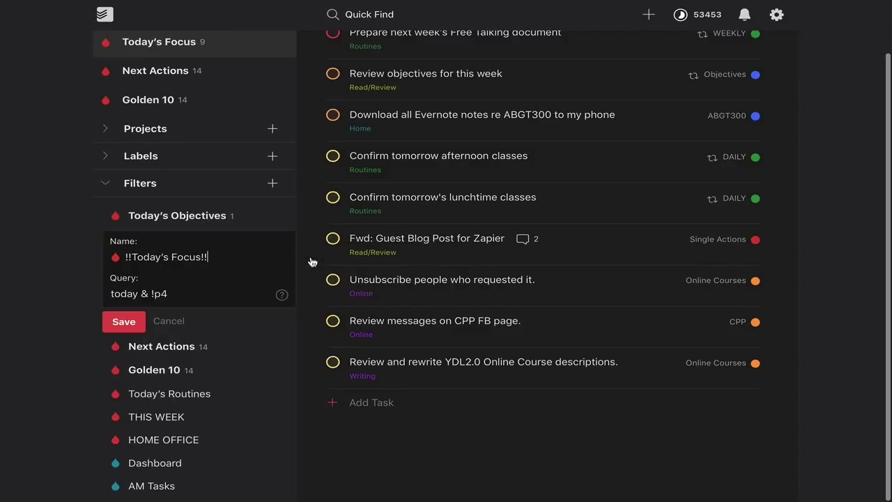
pyautogui.click(115, 260)
pyautogui.click(195, 286)
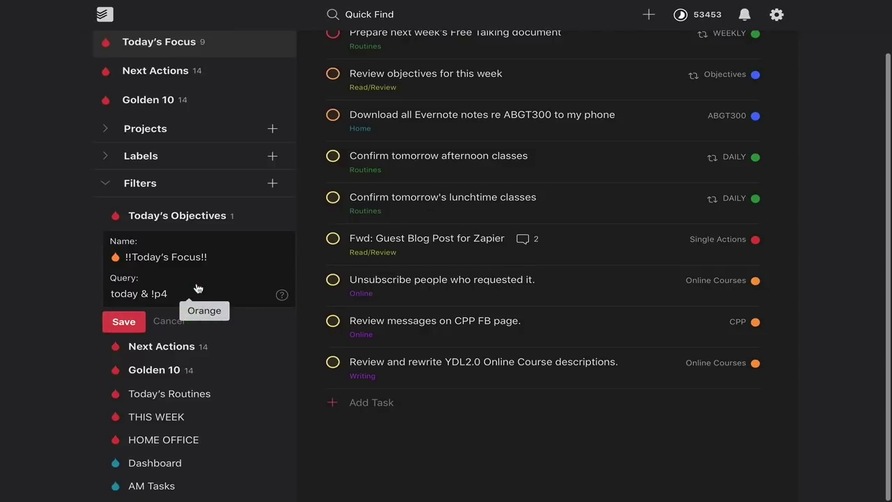
pyautogui.click(129, 325)
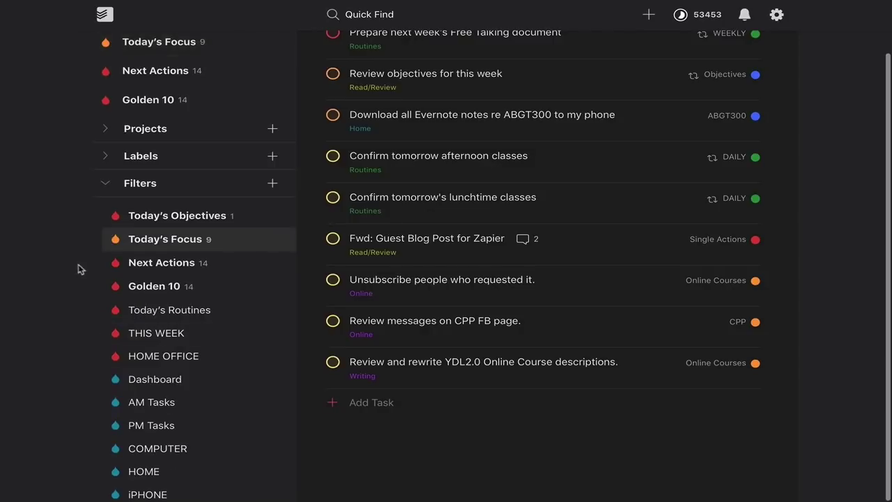
pyautogui.scroll(3, 115, 140)
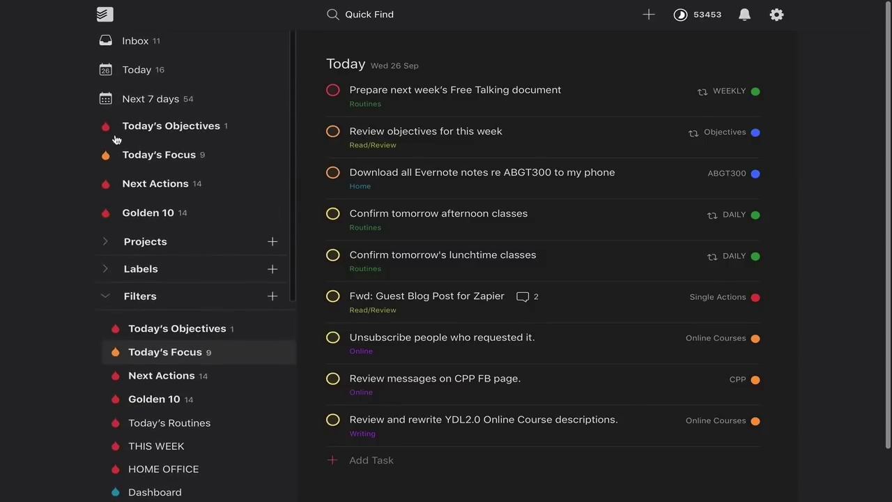
# Step: Give the Next Actions filter the Yellow colour and save it
pyautogui.scroll(-2, 81, 166)
pyautogui.scroll(-3, 82, 165)
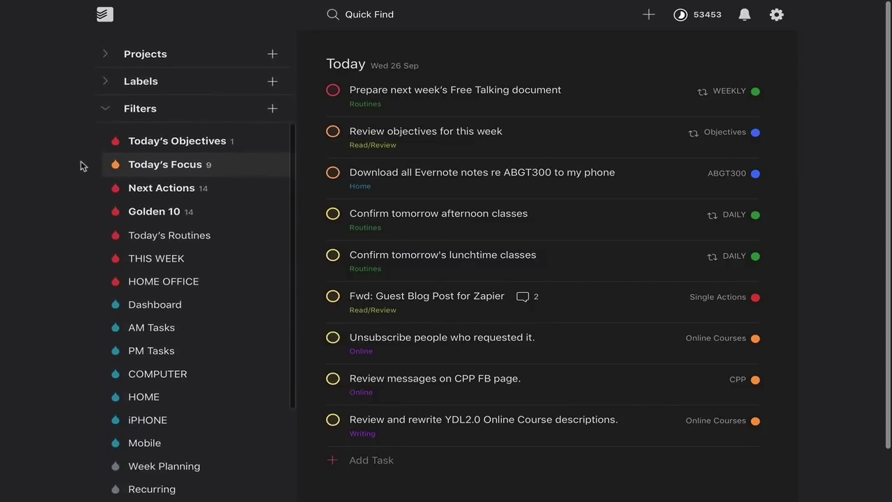
pyautogui.scroll(-1, 81, 165)
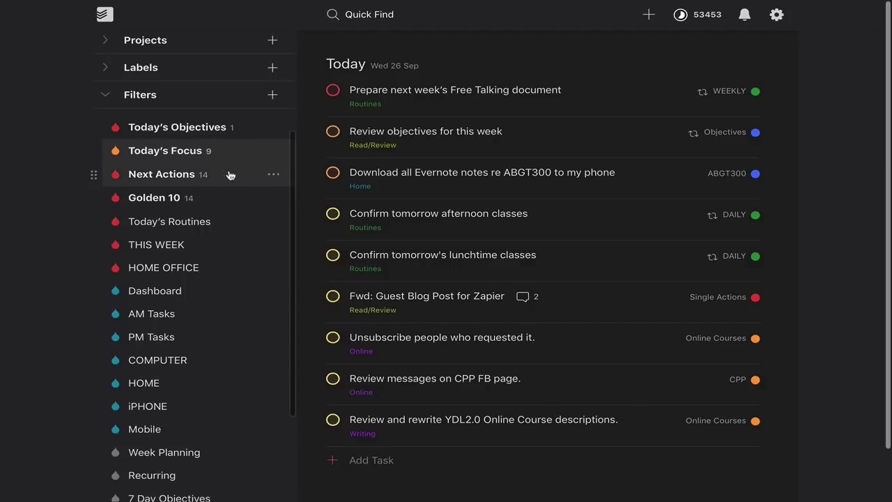
pyautogui.click(274, 174)
pyautogui.click(292, 189)
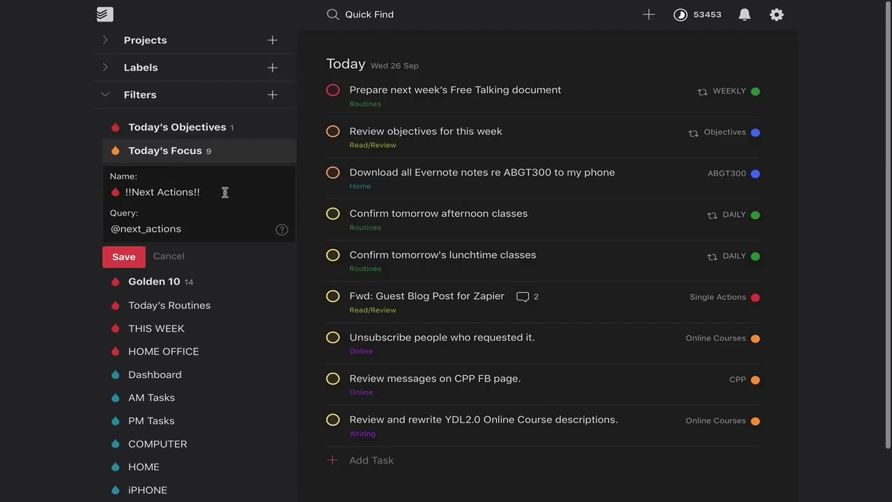
pyautogui.click(116, 196)
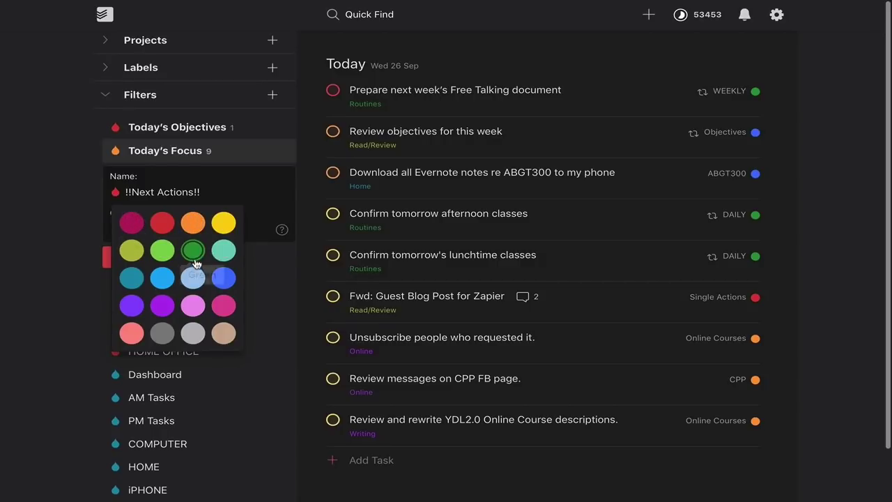
pyautogui.click(225, 225)
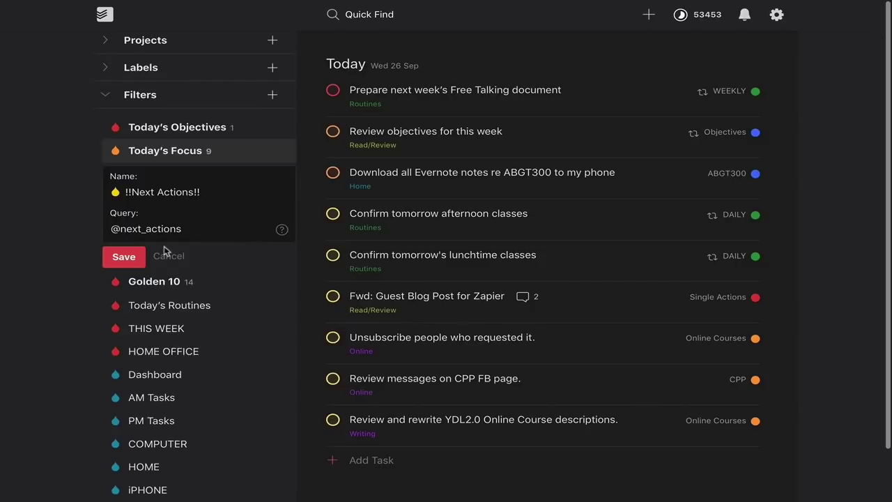
pyautogui.click(125, 257)
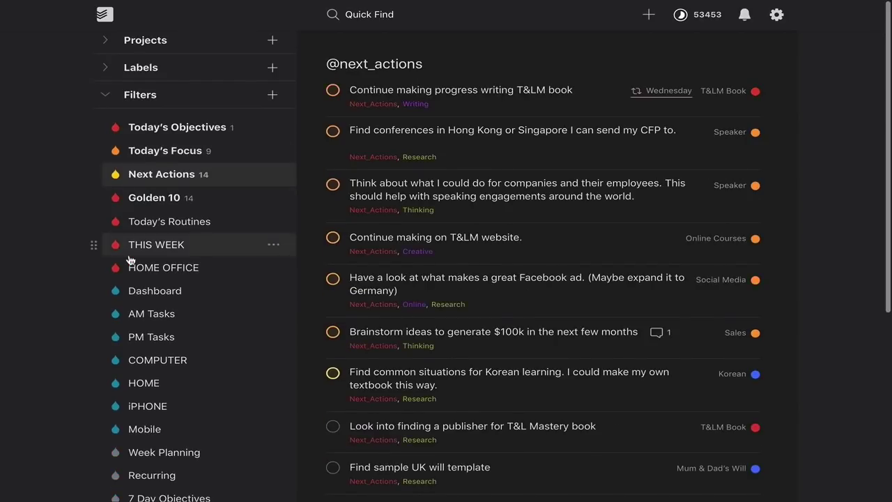
# Step: Recolour the Golden 10 filter orange, keeping its 2 days & !p4 query
pyautogui.click(274, 200)
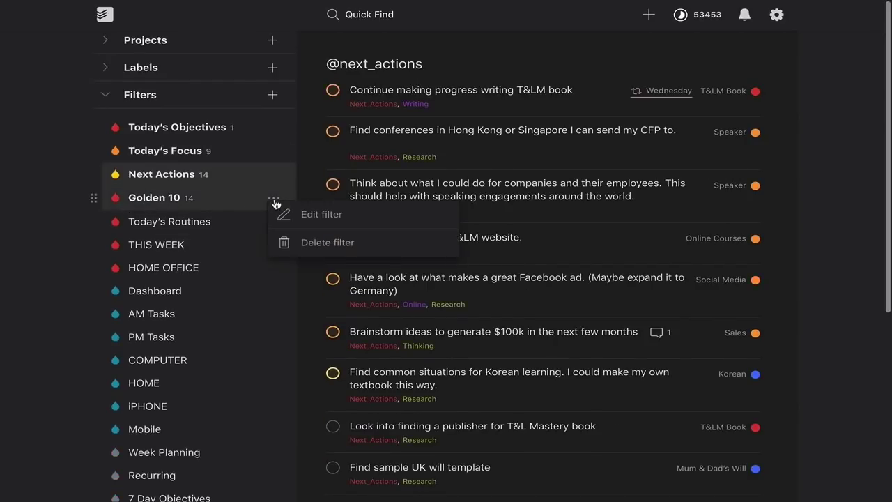
pyautogui.click(307, 214)
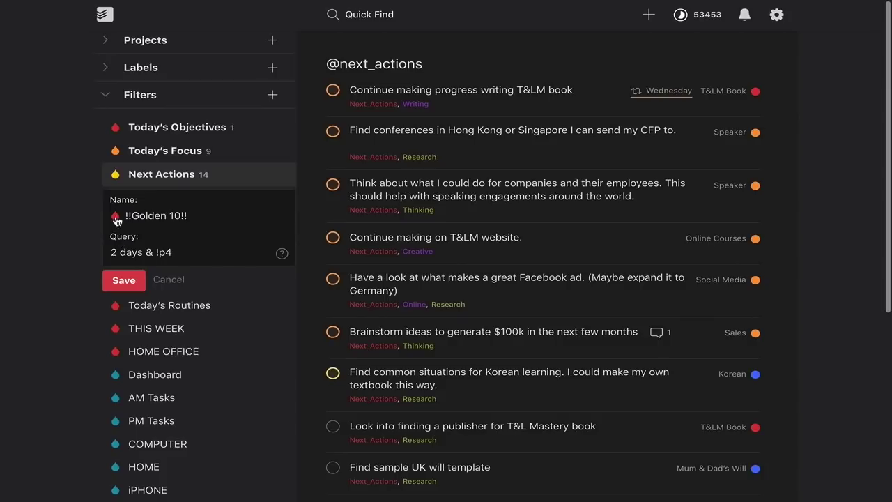
pyautogui.click(116, 217)
pyautogui.click(193, 245)
pyautogui.click(118, 282)
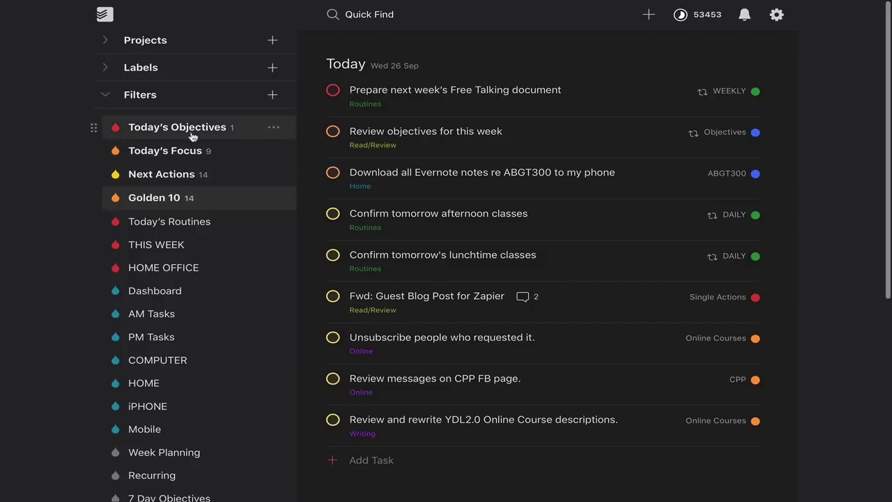
# Step: Collapse Filters, leaving the red, orange and yellow favourite filters atop the sidebar
pyautogui.click(108, 99)
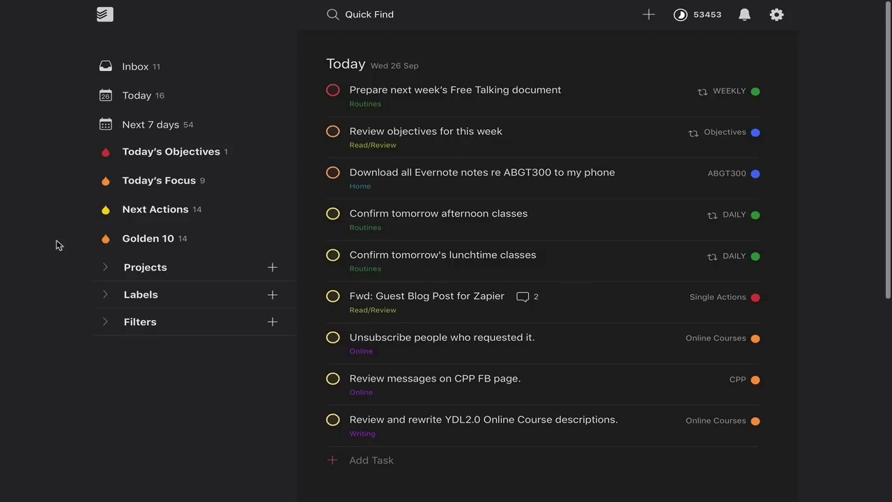
# Step: Turn Sync theme on in the Themes section of Todoist Settings
pyautogui.click(777, 15)
pyautogui.click(649, 95)
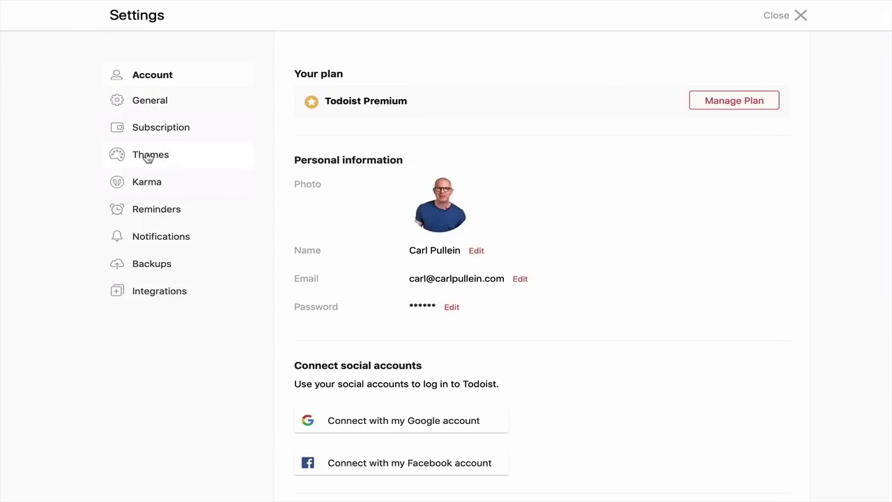
pyautogui.click(148, 156)
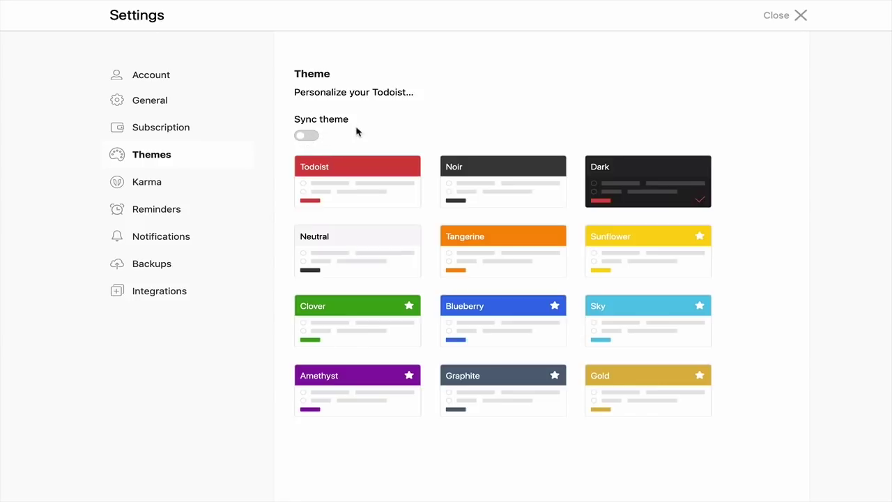
pyautogui.click(314, 138)
# Step: Turn Sync theme back off, close Settings, and move to the desktop space
pyautogui.click(313, 138)
pyautogui.click(778, 16)
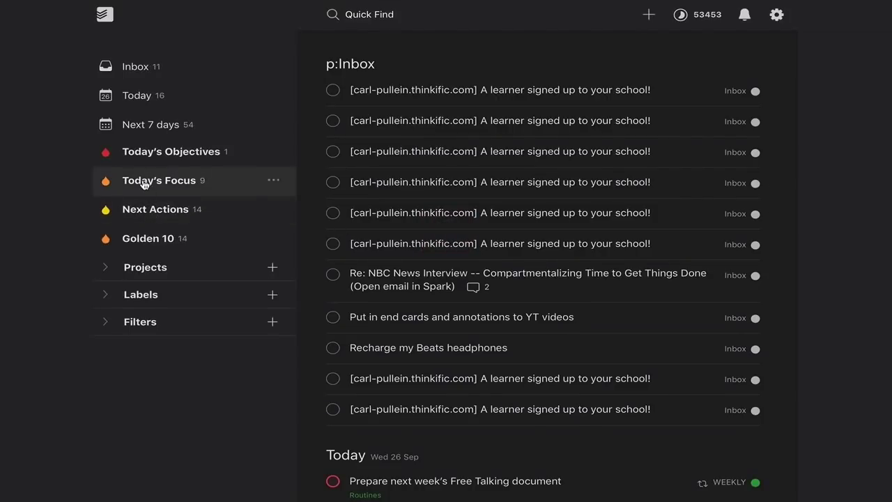
pyautogui.scroll(-10, 150, 238)
pyautogui.hotkey('ctrl', 'Left')
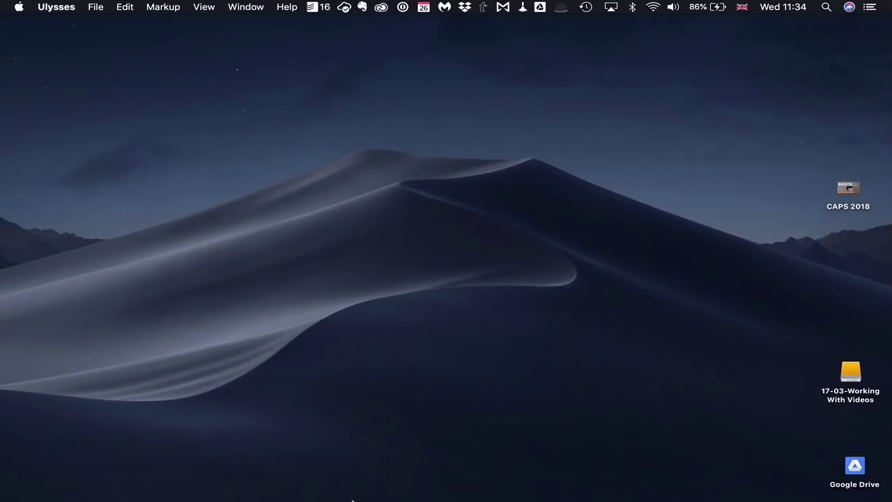
# Step: Open the Todoist web app from Safari's favourites in a full-screen window
pyautogui.click(384, 488)
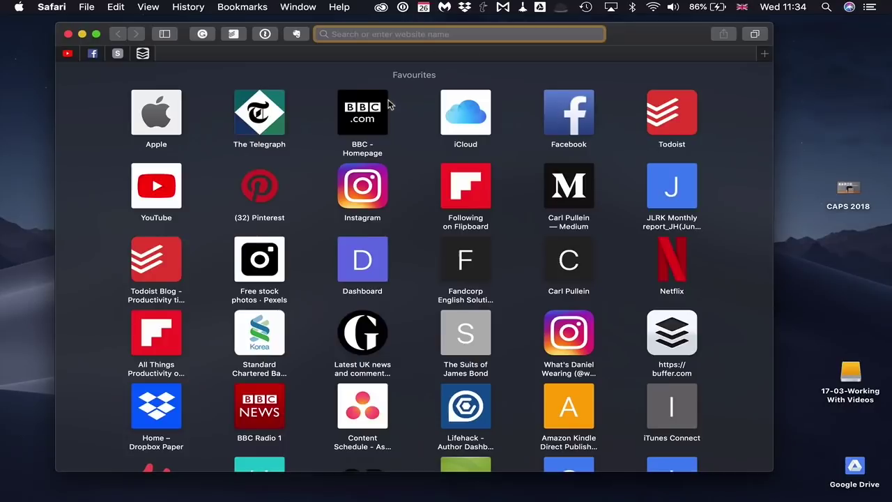
pyautogui.click(683, 110)
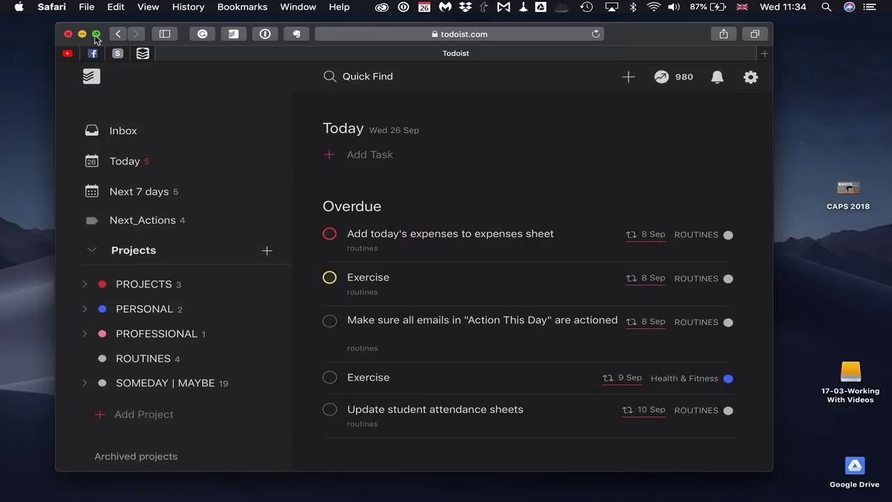
pyautogui.click(96, 34)
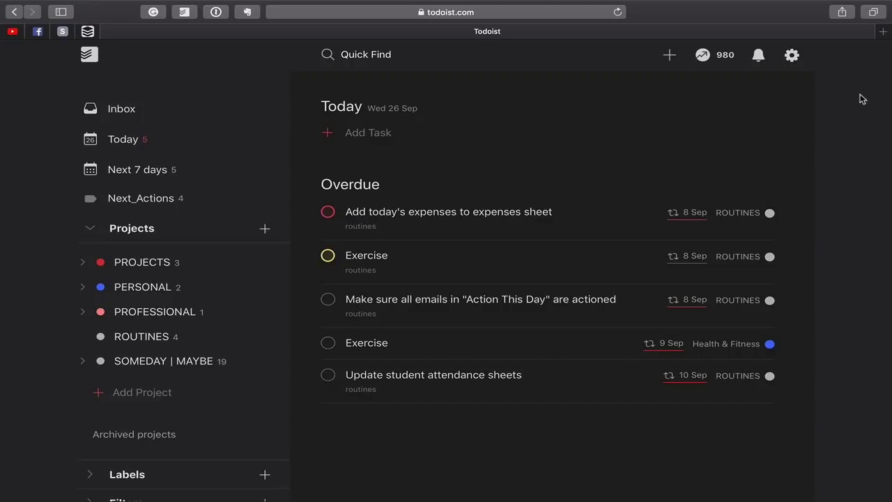
# Step: Switch off Sync theme on the web app's Theme settings page, keeping the current theme selected
pyautogui.click(792, 55)
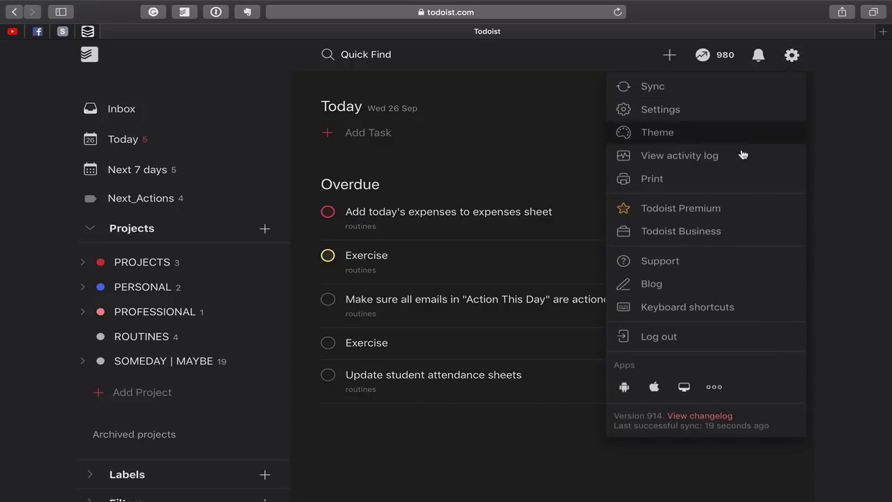
pyautogui.click(666, 112)
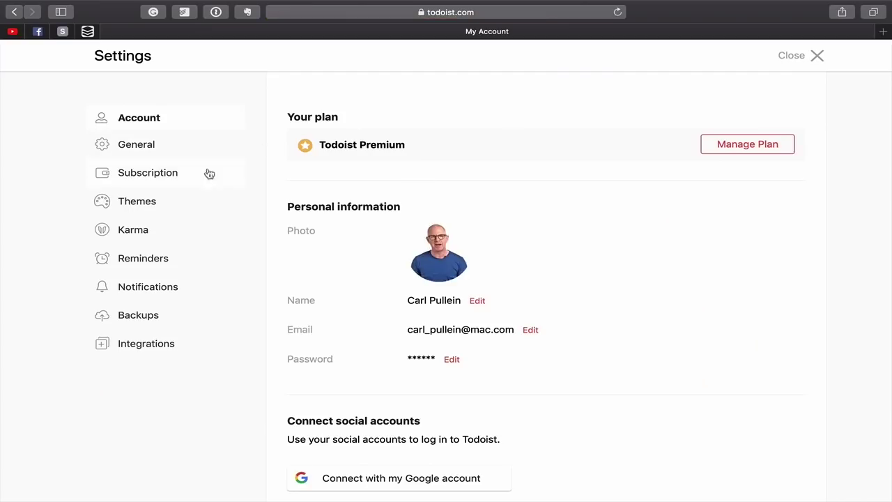
pyautogui.click(139, 205)
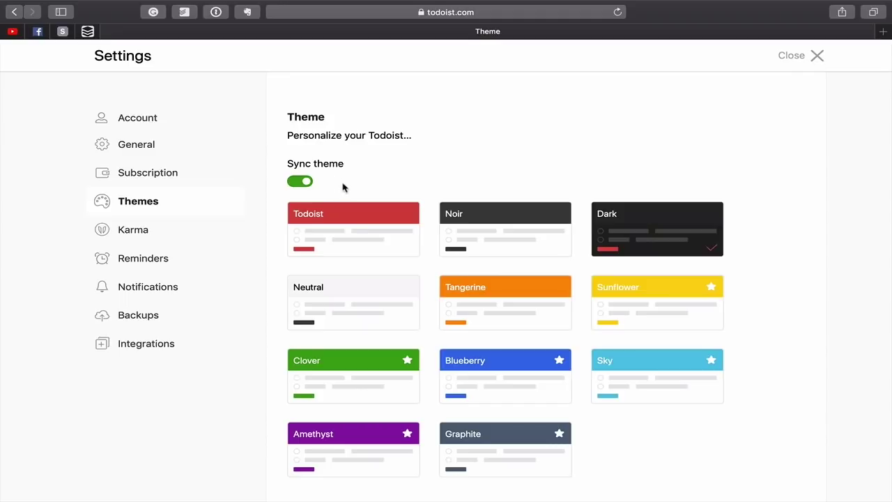
pyautogui.click(298, 183)
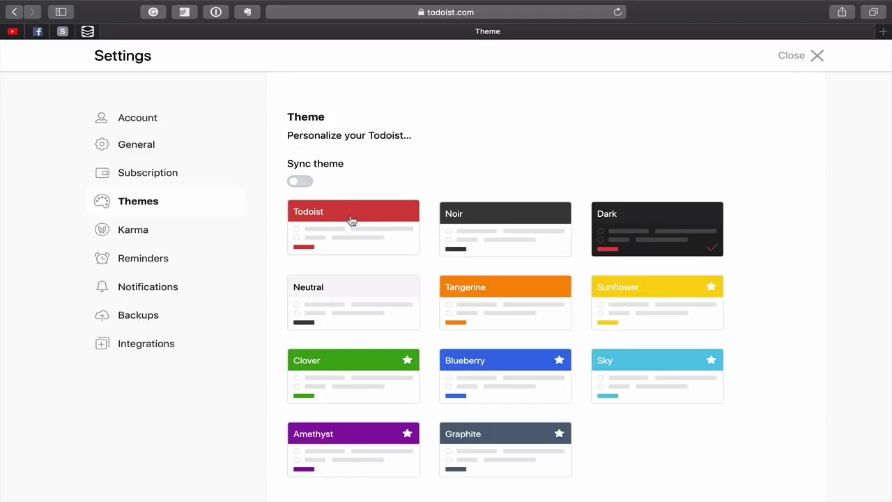
# Step: Select the Dark theme for the Todoist web app and close settings to view the dark task list
pyautogui.click(805, 57)
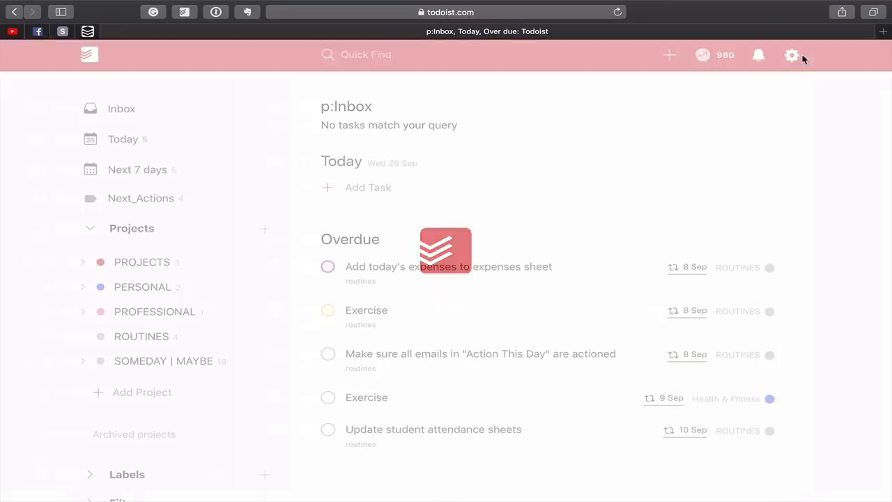
pyautogui.scroll(-2, 492, 207)
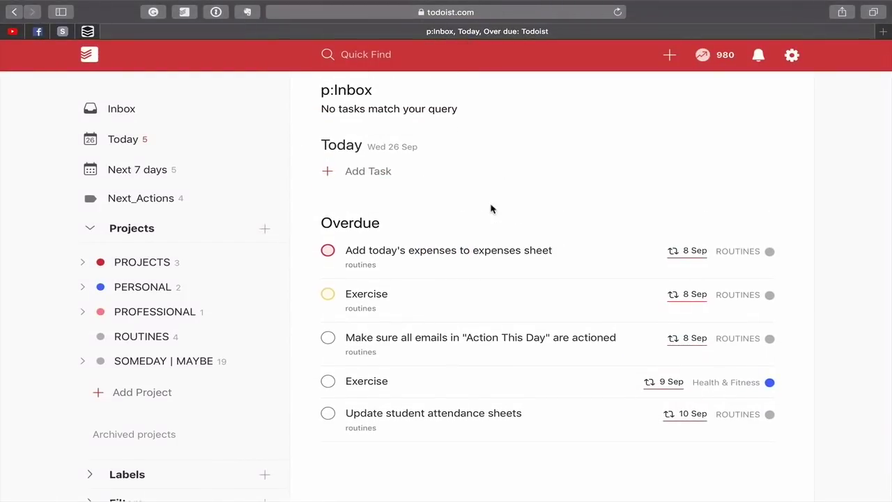
pyautogui.click(792, 58)
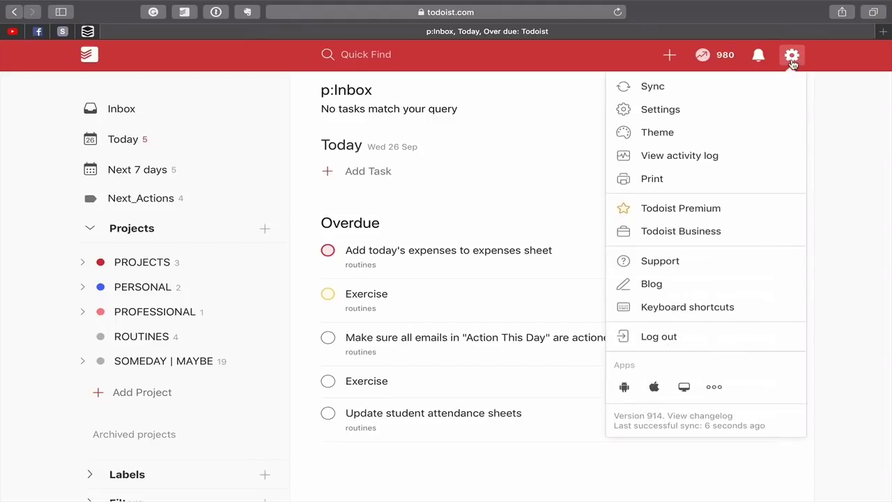
pyautogui.click(663, 134)
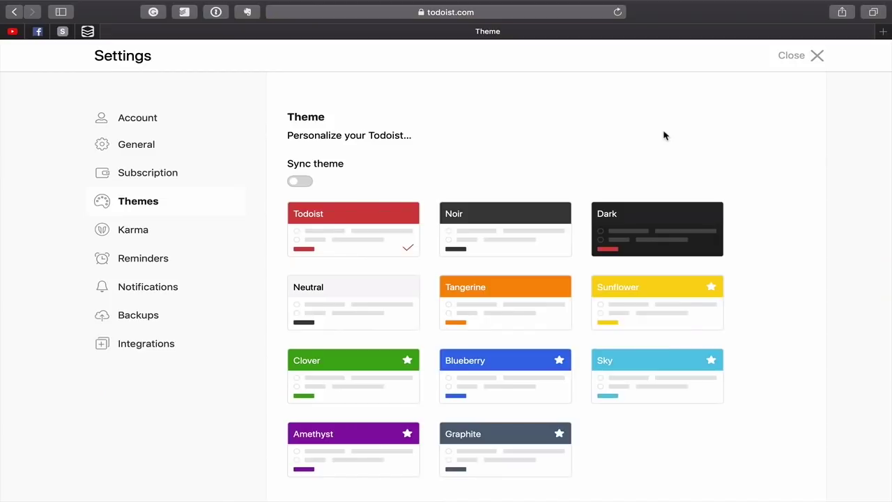
pyautogui.click(613, 222)
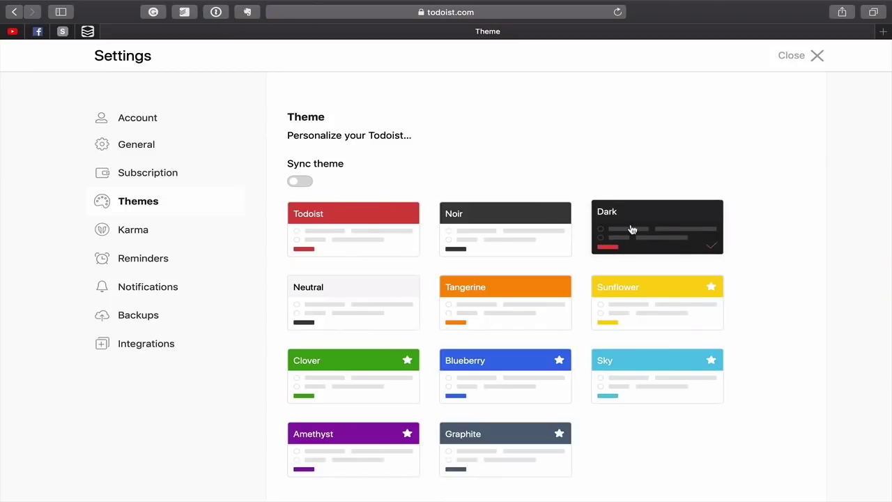
pyautogui.click(795, 56)
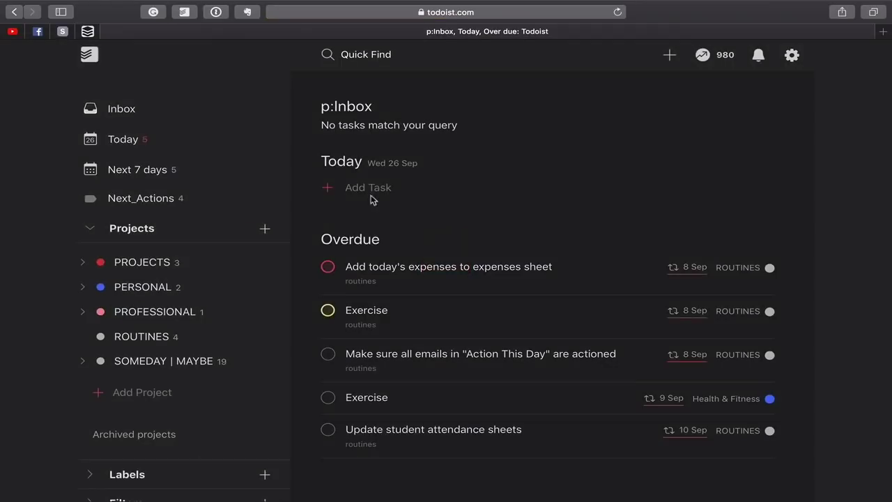